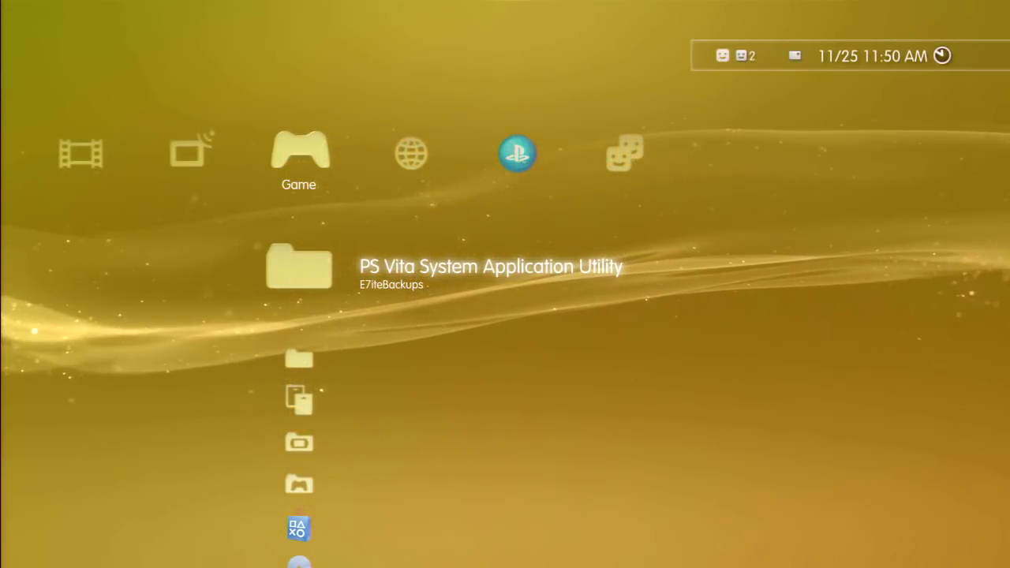
key(Right)
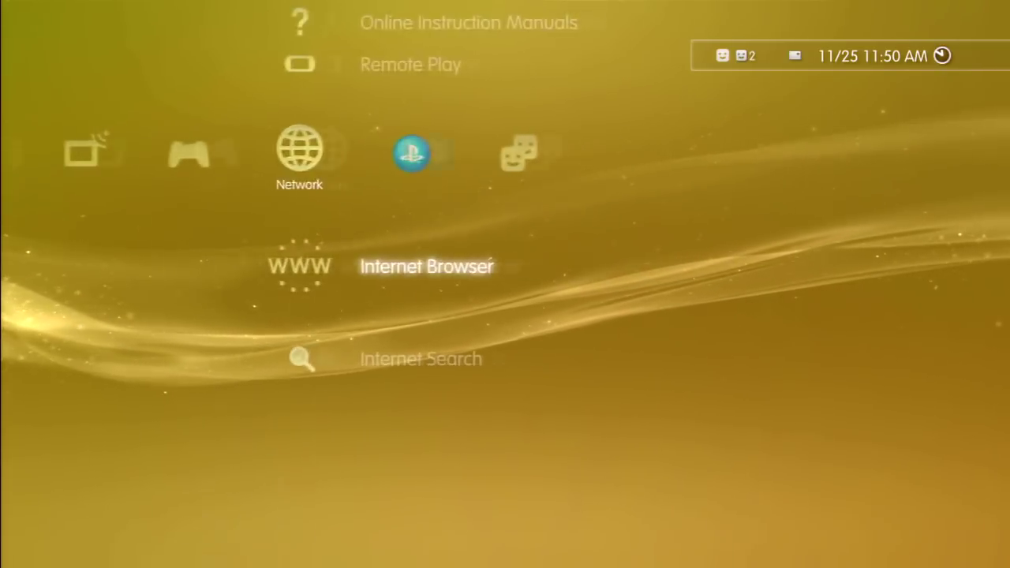
key(Left)
key(Right)
key(Right)
key(Left)
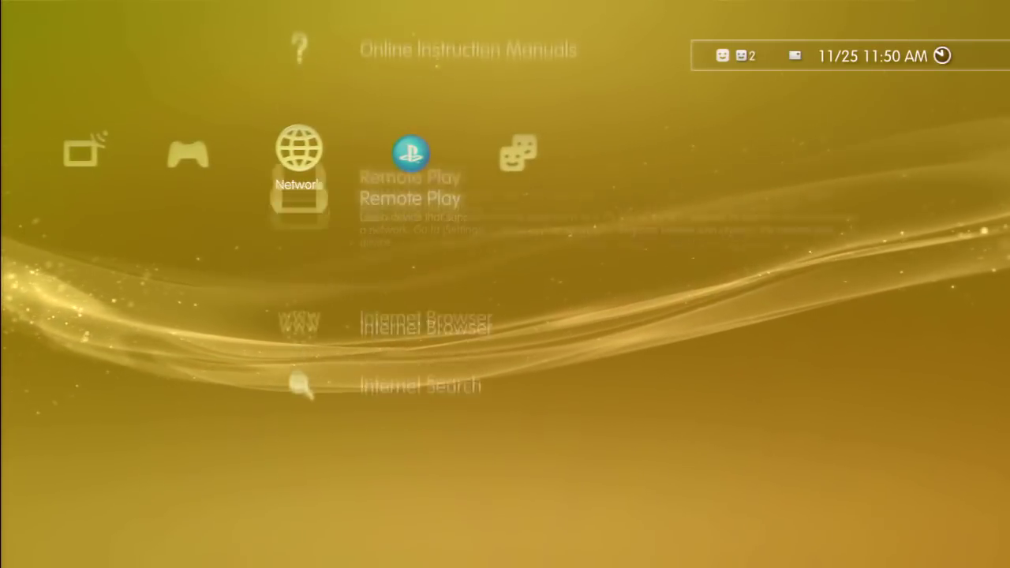
key(Left)
key(Right)
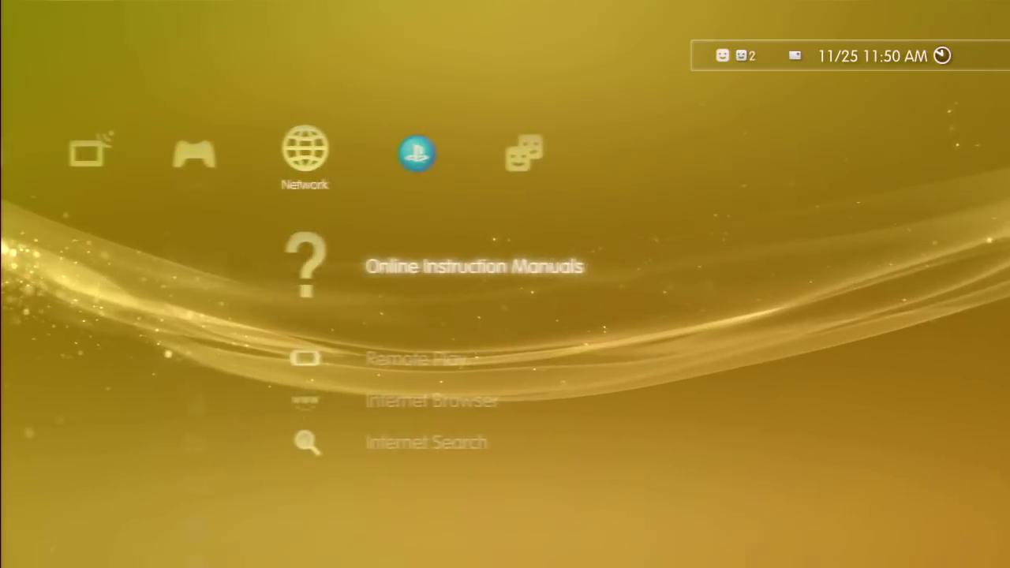
key(Down)
key(Down)
key(Left)
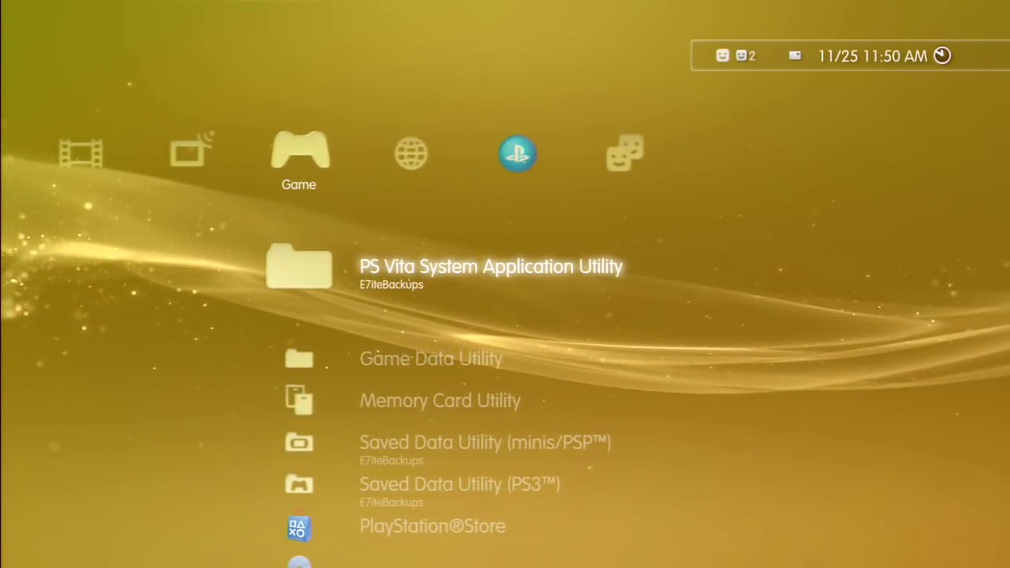
- Open the Internet Browser's address entry and clear the existing about:blank address
key(Right)
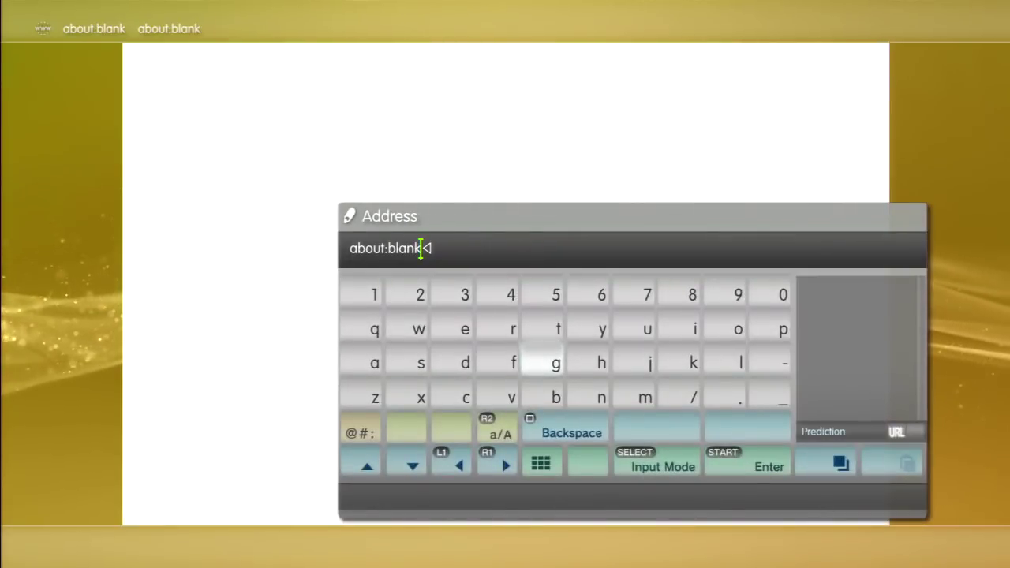
key(BackSpace)
key(Right)
key(Right)
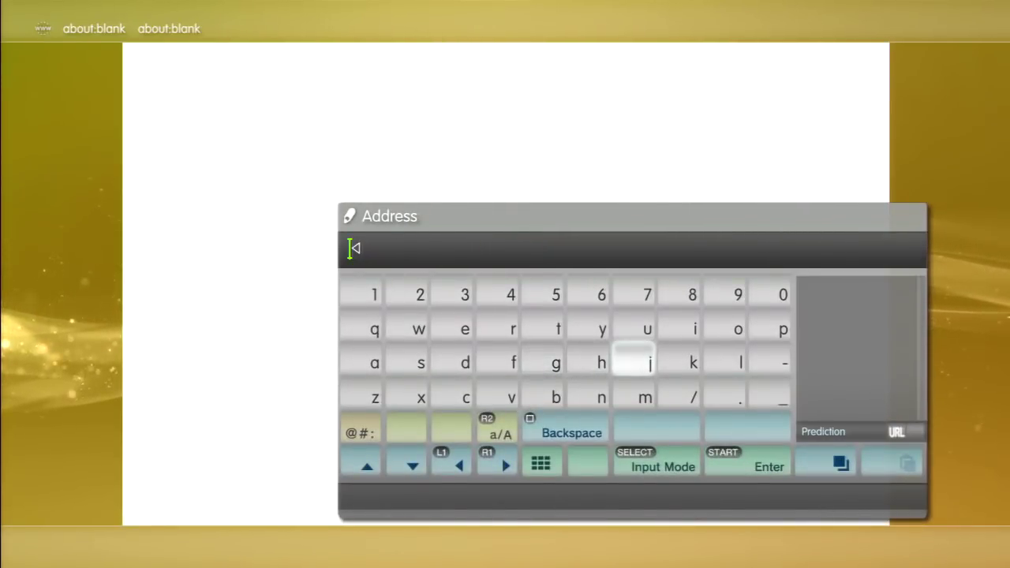
- Enter redthetrainer.com/ps3 as the web address, completing it from the predicted addresses
key(Left)
key(Left)
key(Left)
key(Down)
key(Right)
key(Up)
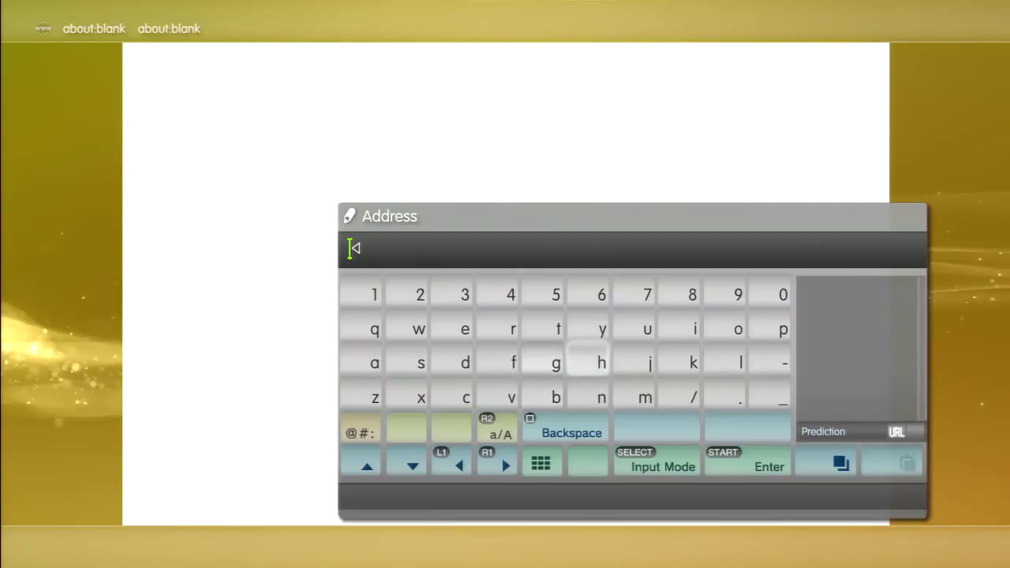
key(Up)
text(red)
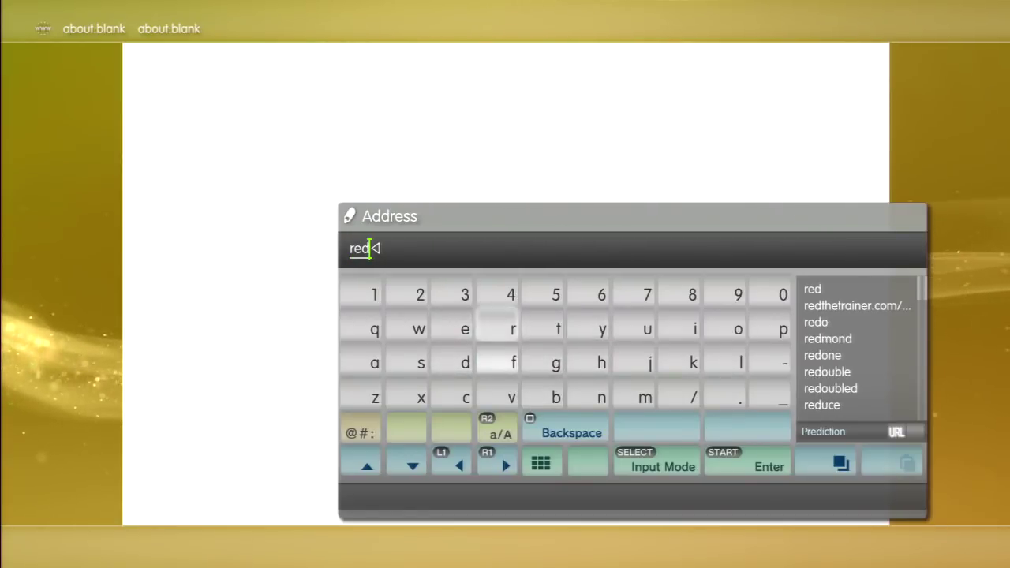
text(ther)
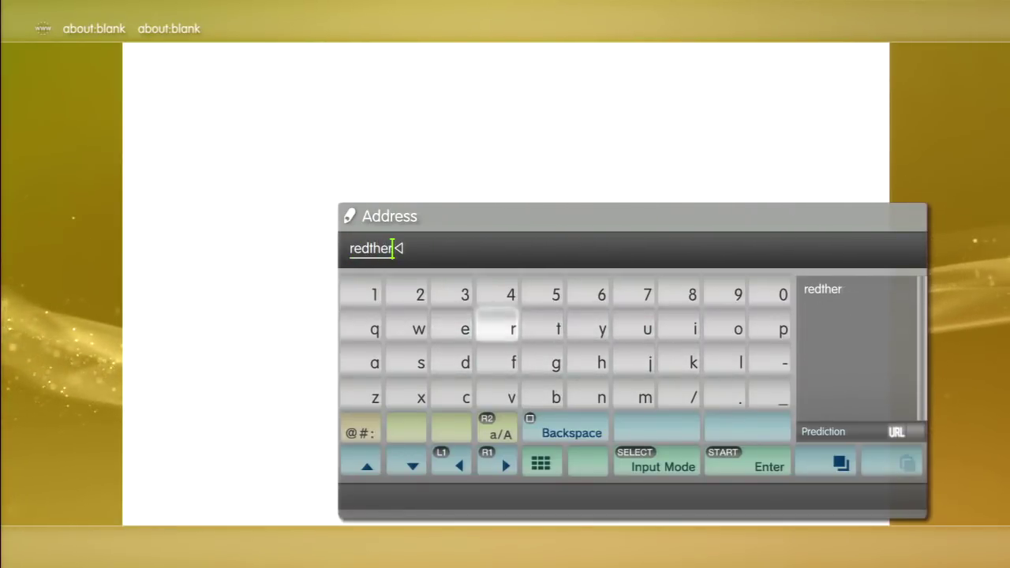
key(BackSpace)
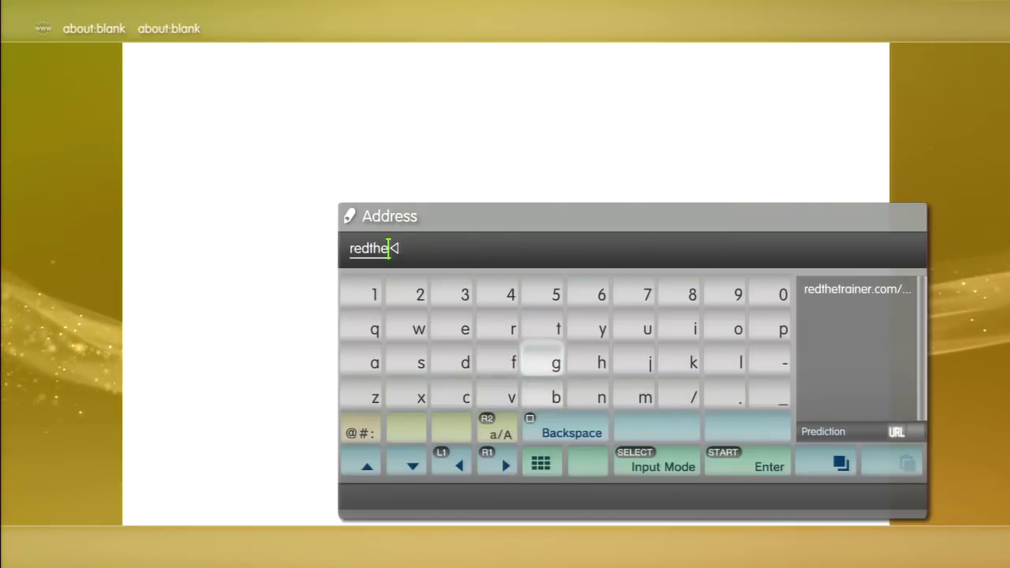
text(thetra)
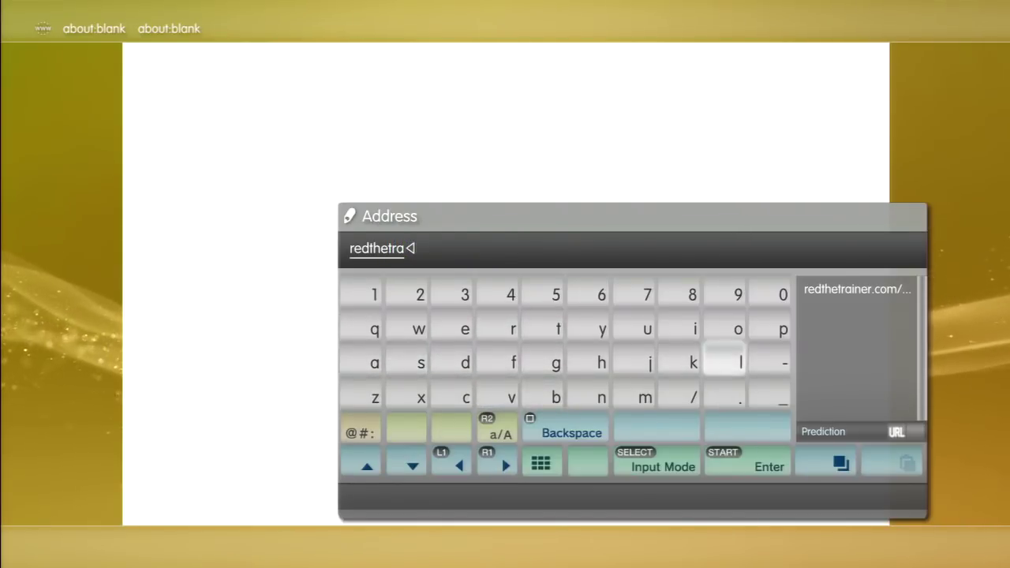
key(Right)
key(Return)
key(Left)
key(Left)
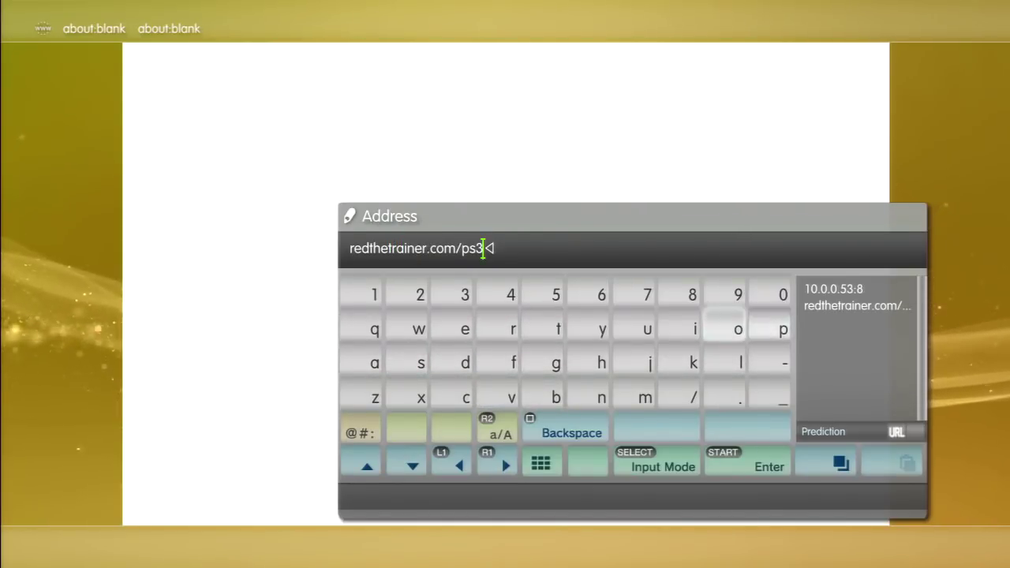
key(Left)
key(Left)
key(Left)
key(Left)
key(Left)
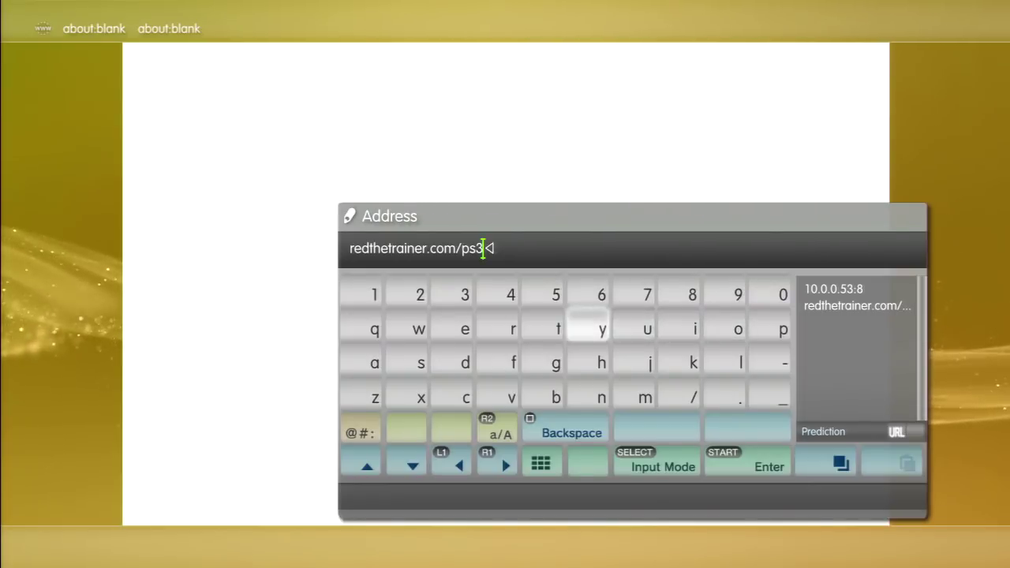
key(Left)
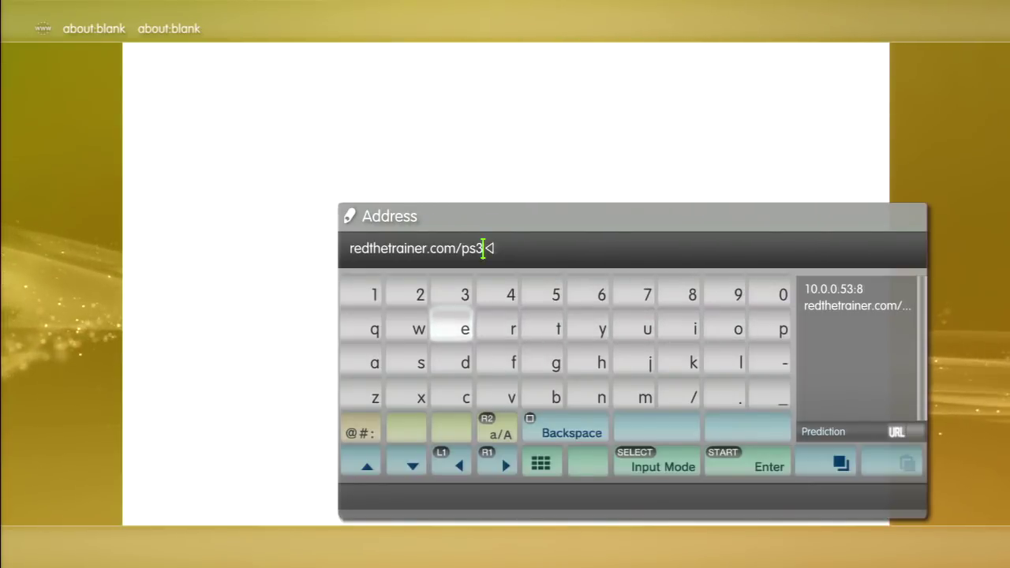
key(Right)
key(Right)
key(Right)
key(Right)
key(Right)
key(Down)
key(Down)
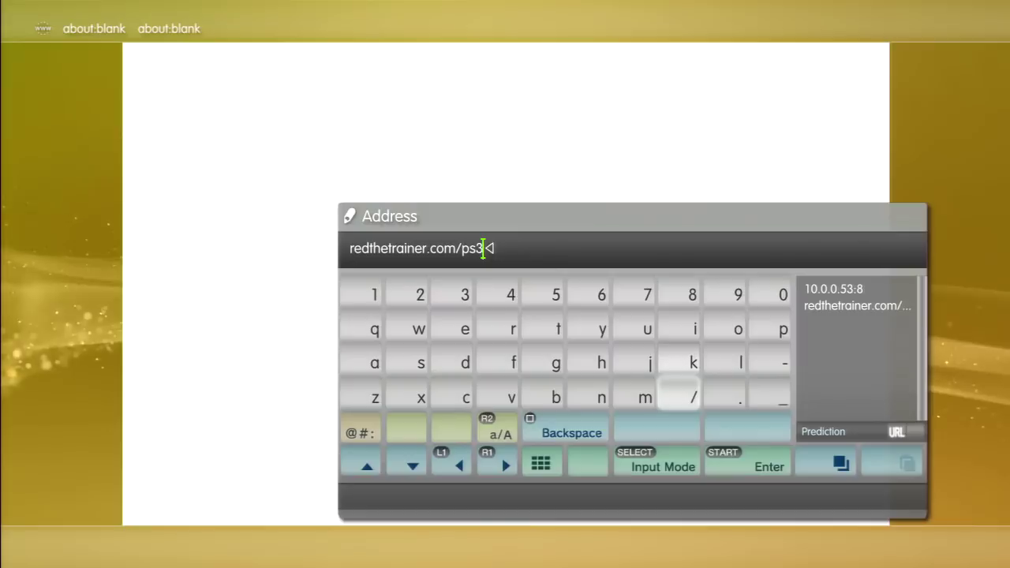
key(Right)
key(Left)
key(Up)
key(Left)
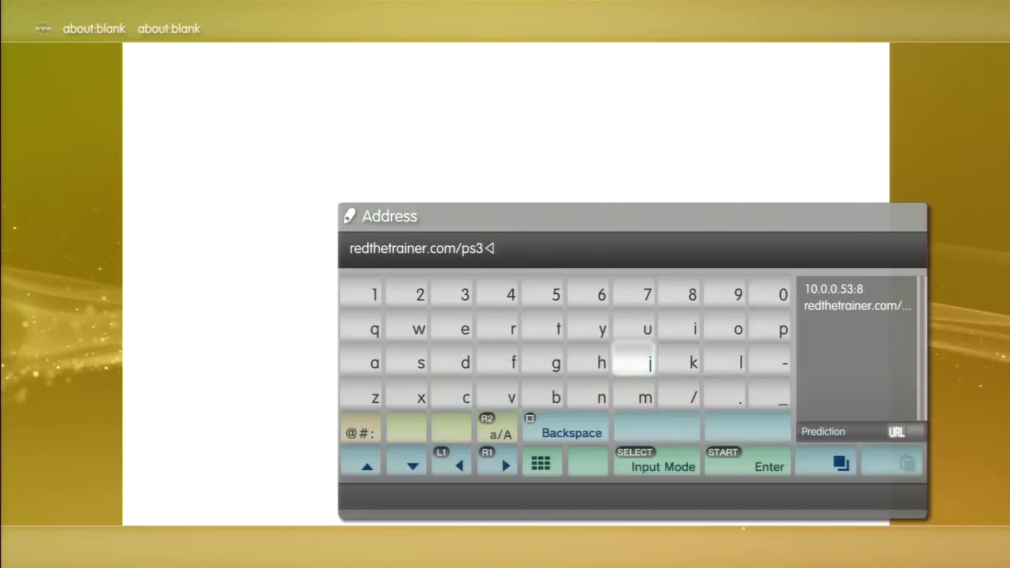
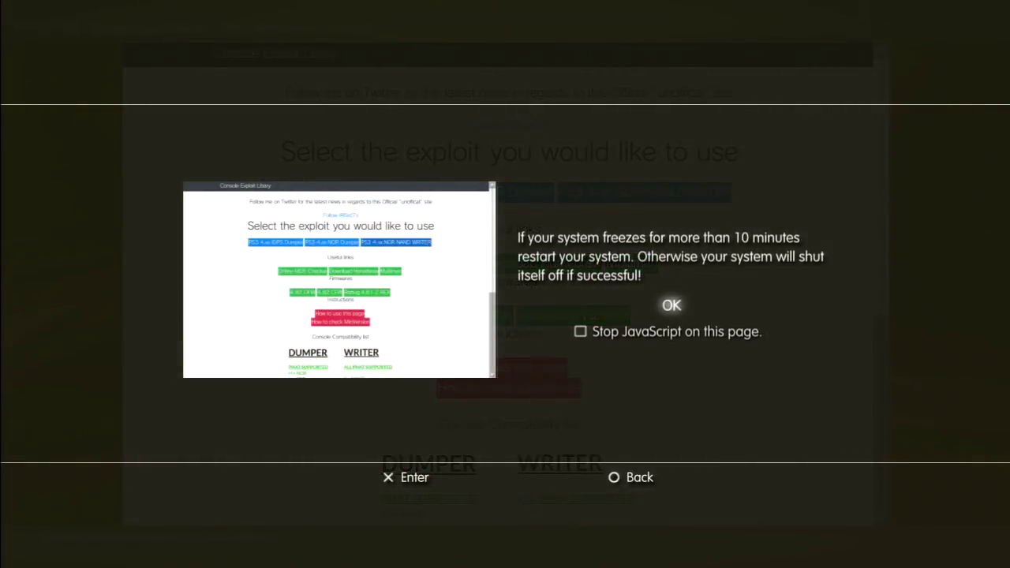
- Acknowledge the system-freeze warning for the PS3 4.xx NOR NAND Writer, leaving JavaScript allowed on the page
key(Down)
key(Up)
key(Down)
key(Up)
key(Return)
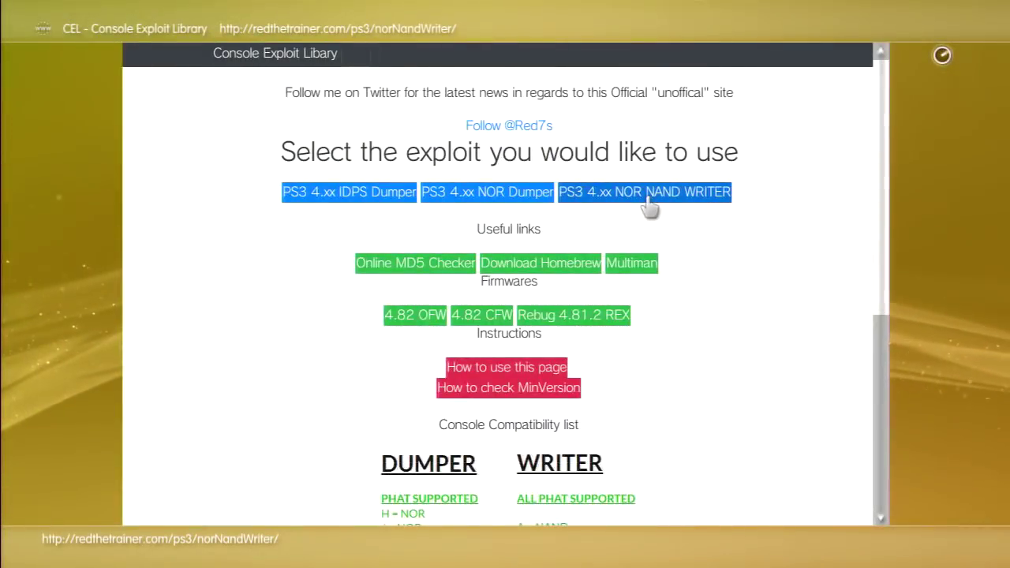
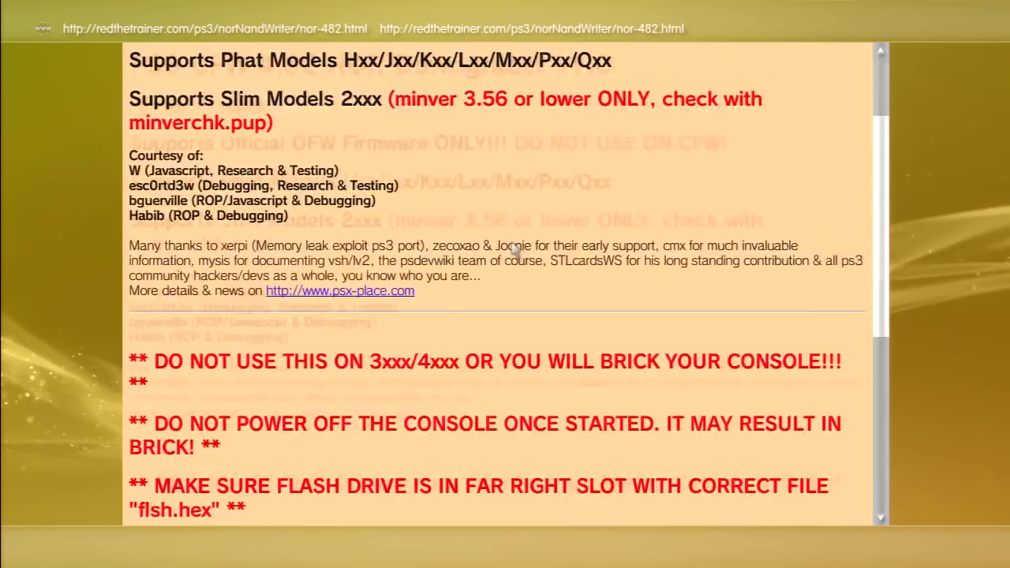
- Review the warnings on the nor-482.html page and try to write to the console's NOR flash memory
scroll(471, 279, down, 6)
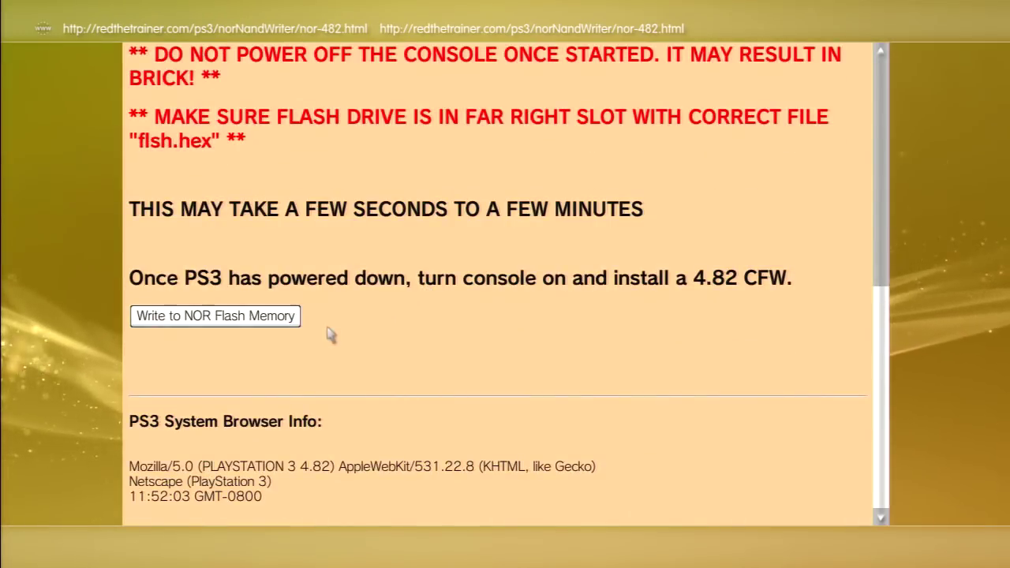
scroll(292, 251, up, 6)
scroll(288, 254, down, 6)
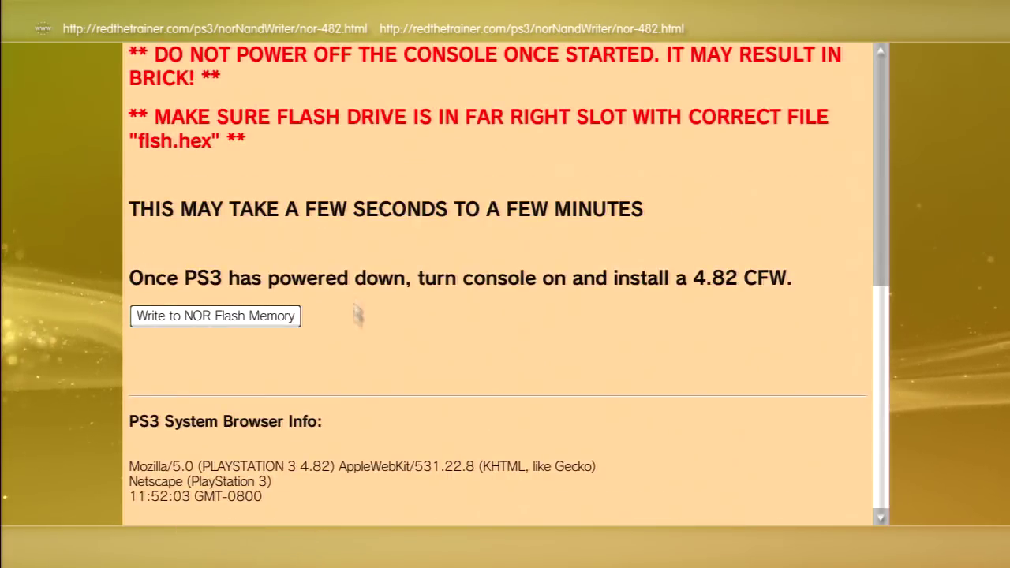
scroll(354, 227, up, 6)
scroll(354, 226, down, 6)
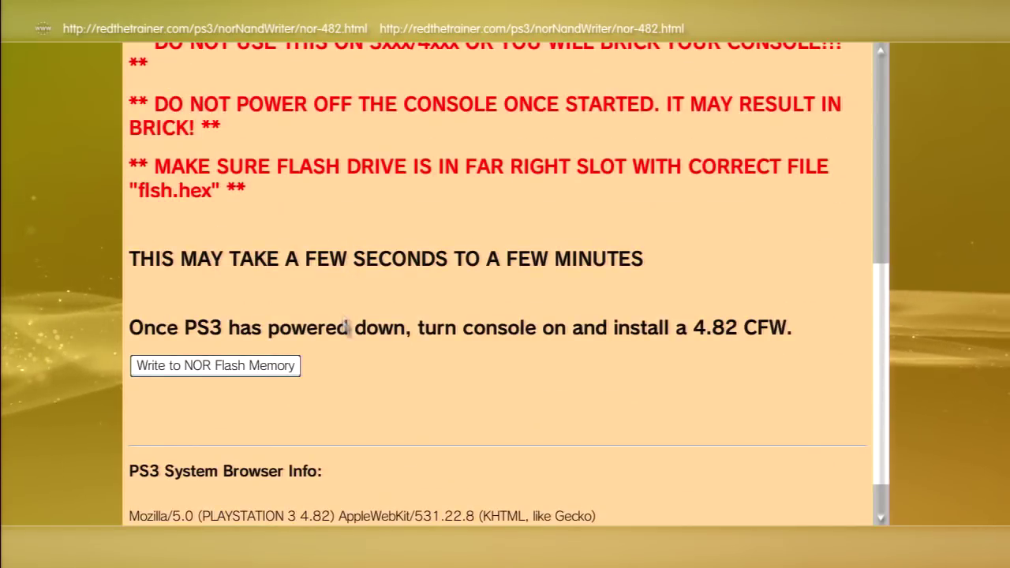
click(254, 372)
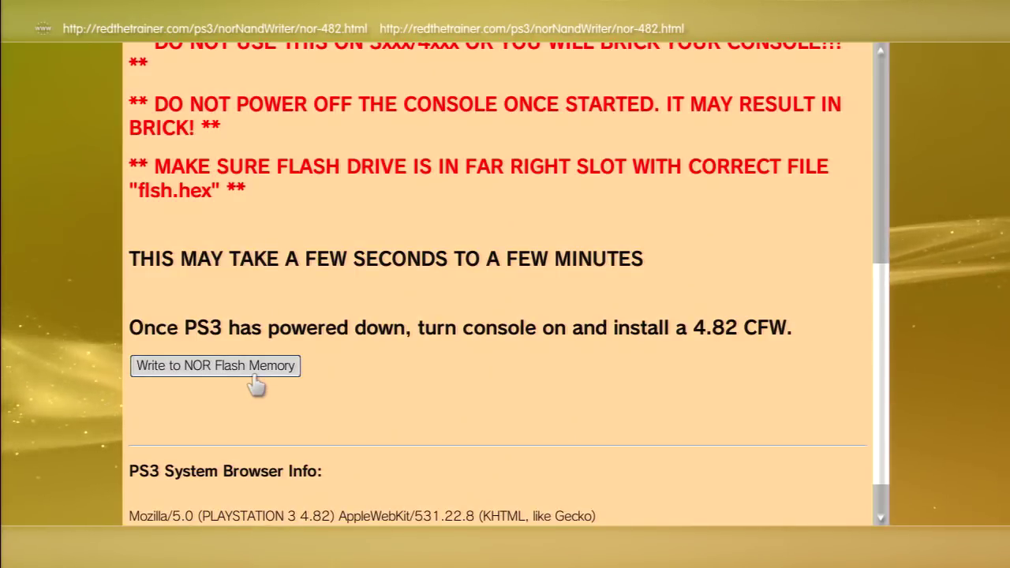
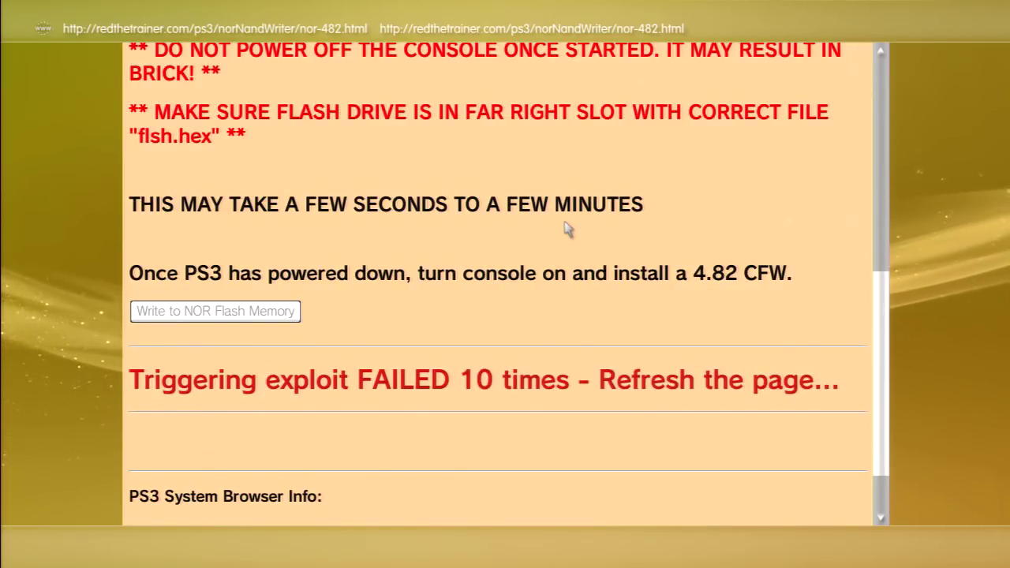
- Check the exploit's status message, then view the browser bookmarks and locate the saved nor-482.html entry
scroll(567, 229, down, 2)
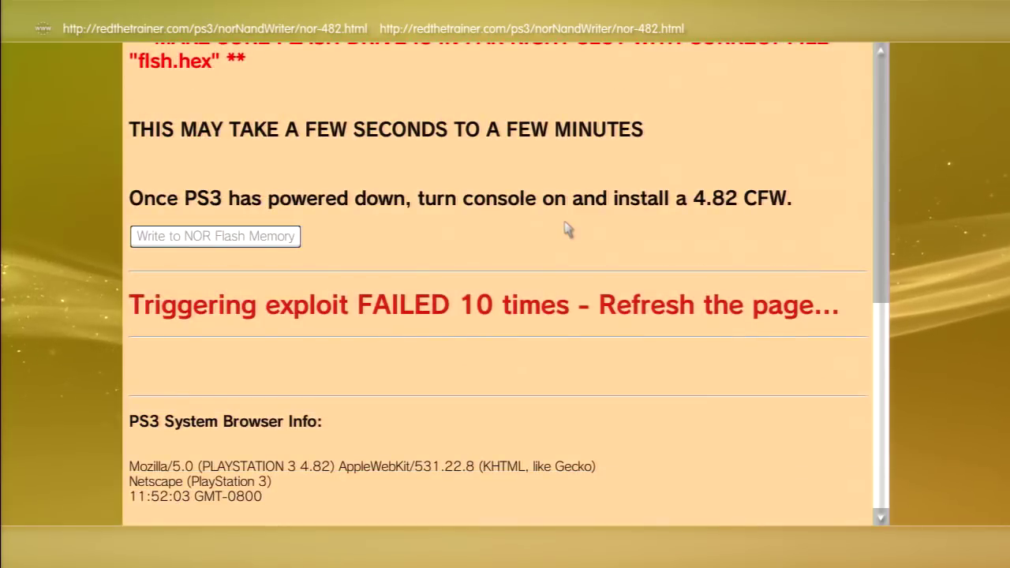
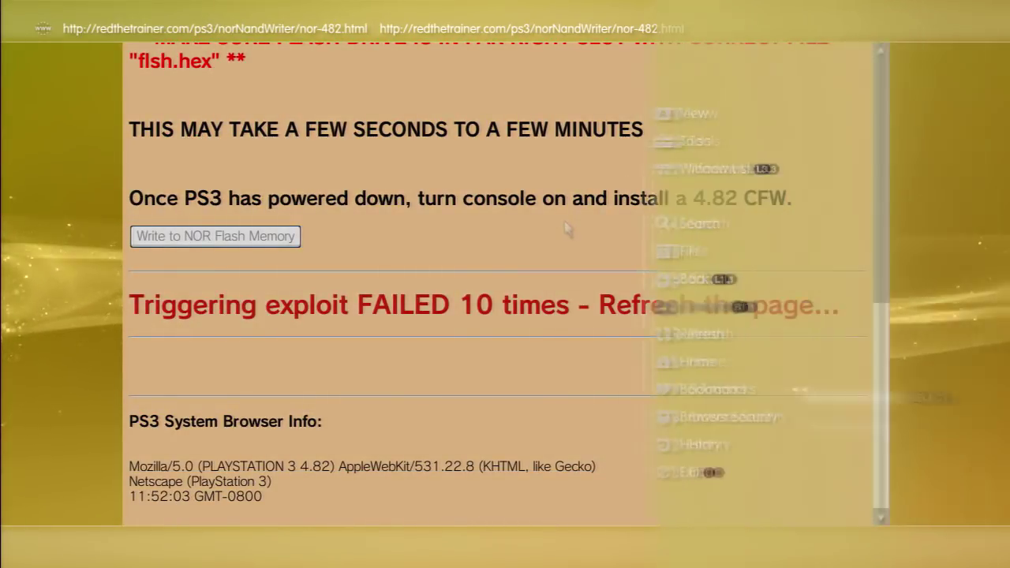
key(Return)
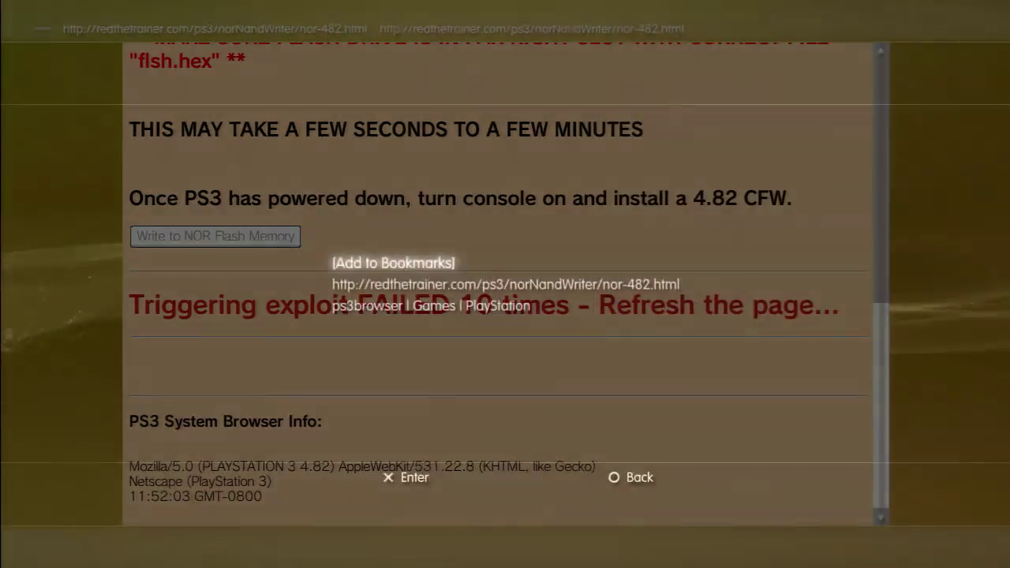
key(Down)
key(Up)
key(Down)
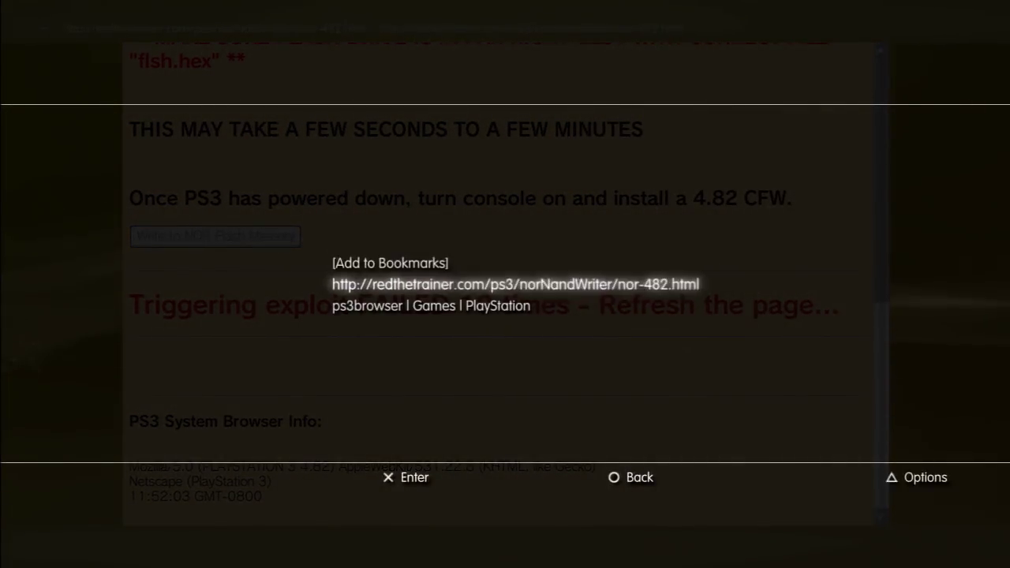
key(Escape)
key(F1)
key(Down)
key(Down)
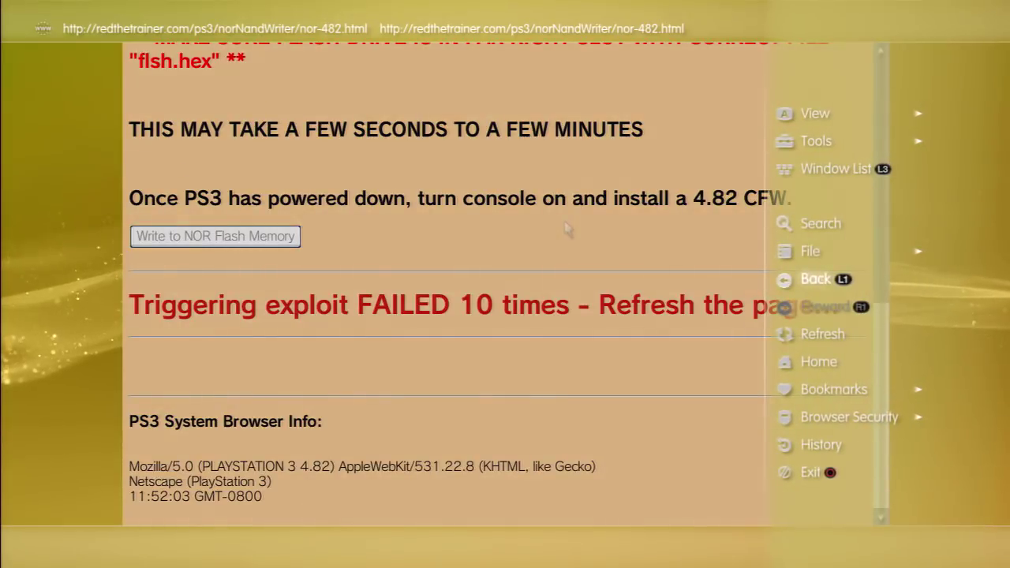
key(Down)
key(Right)
key(Return)
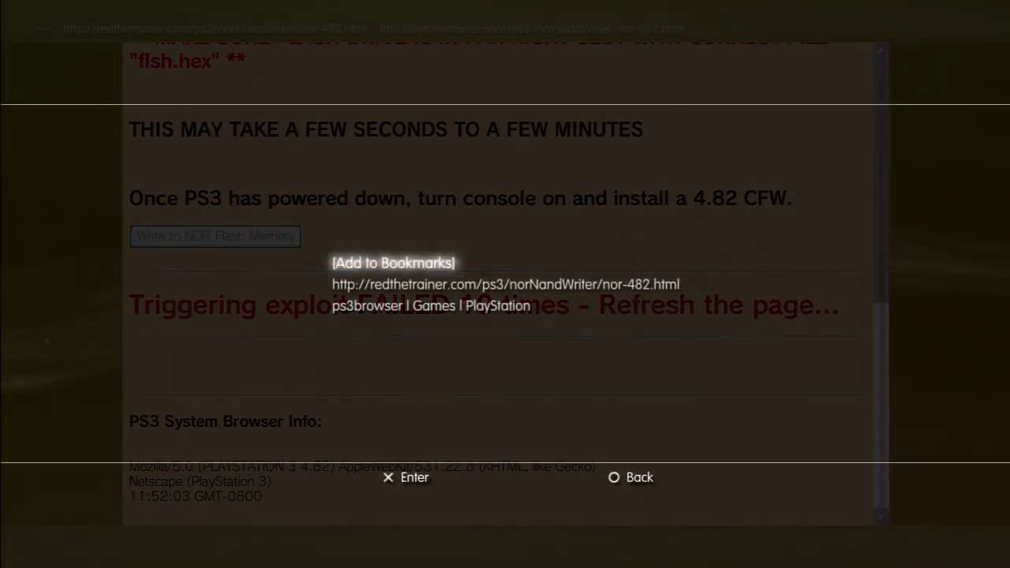
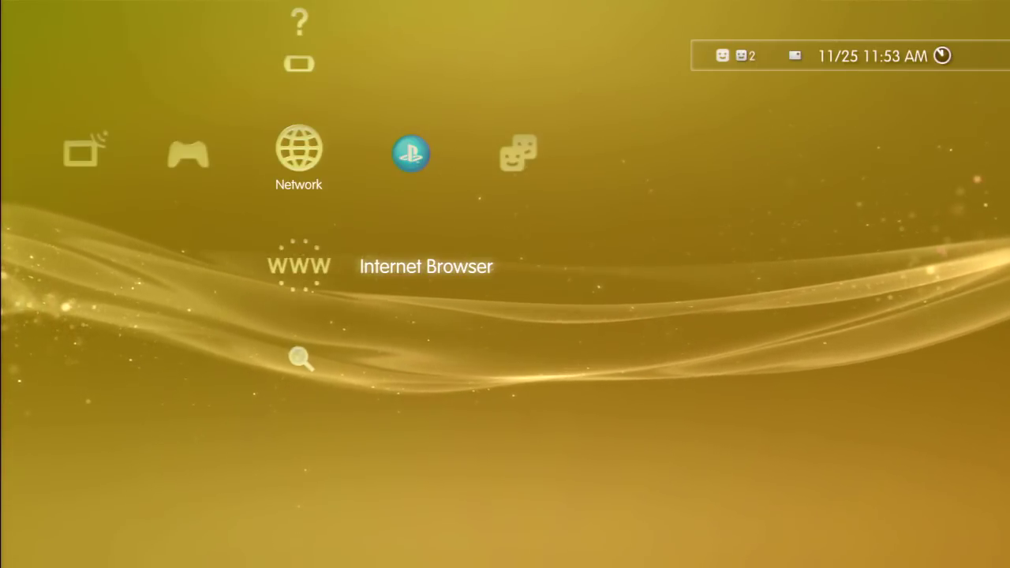
key(Up)
key(Down)
key(Down)
key(Up)
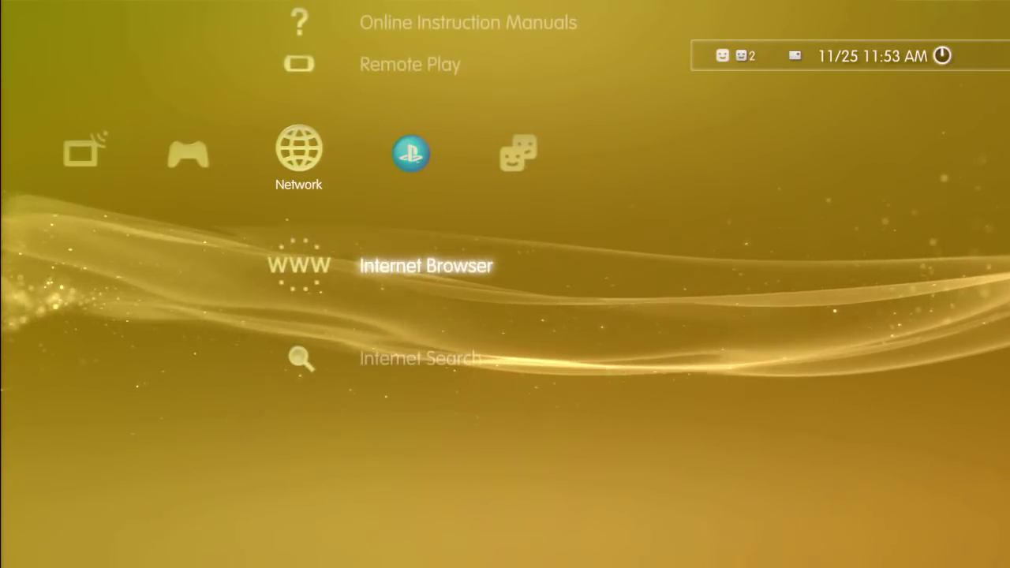